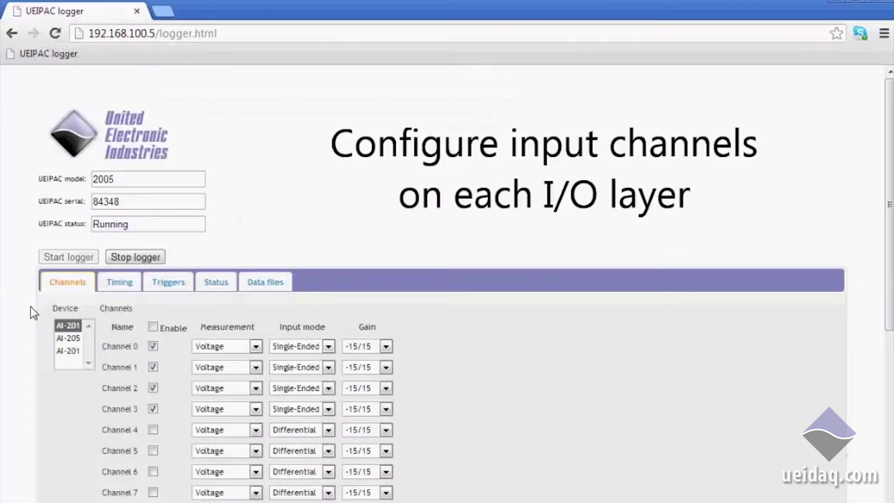
Review the channels of the AI-205 and AI-201 I/O layers.
{"action": "left_click", "coordinate": [68, 338]}
{"action": "left_click", "coordinate": [69, 351]}
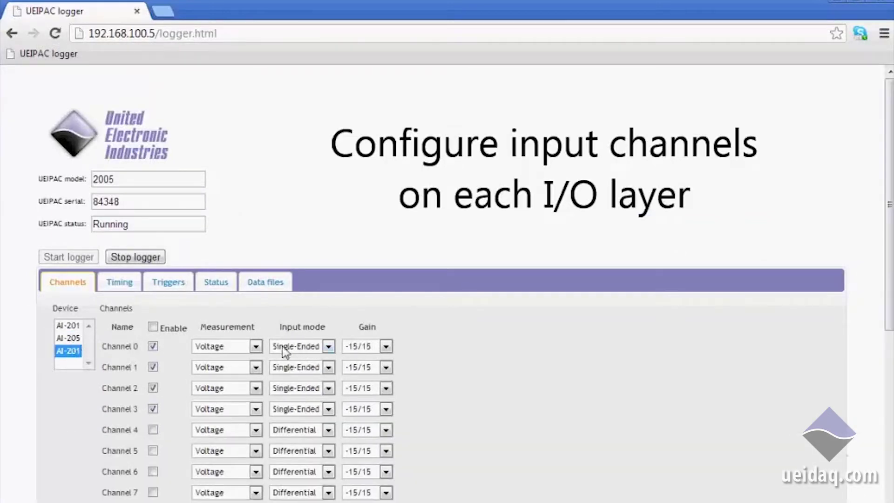
{"action": "left_click", "coordinate": [68, 338]}
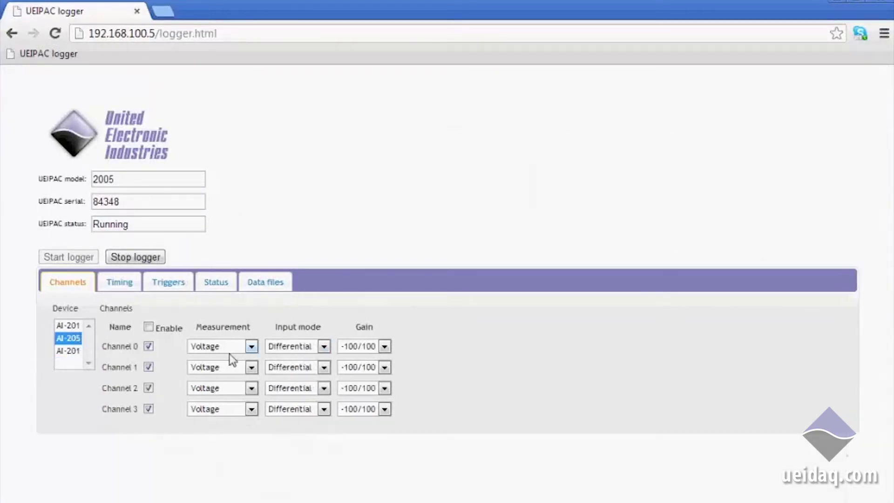
Check Channel 0's measurement, input mode and gain options unchanged, then view the 1000 Hz timing.
{"action": "left_click", "coordinate": [251, 346]}
{"action": "left_click", "coordinate": [251, 346]}
{"action": "left_click", "coordinate": [323, 346]}
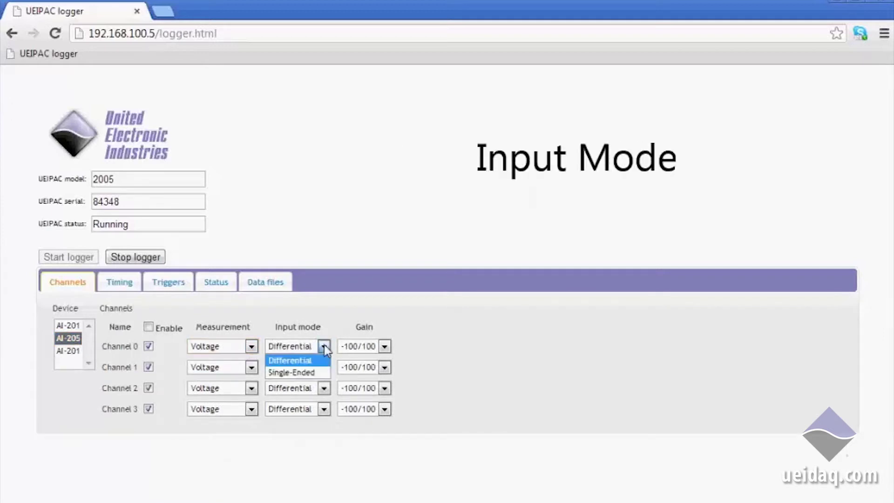
{"action": "left_click", "coordinate": [323, 346]}
{"action": "left_click", "coordinate": [385, 346]}
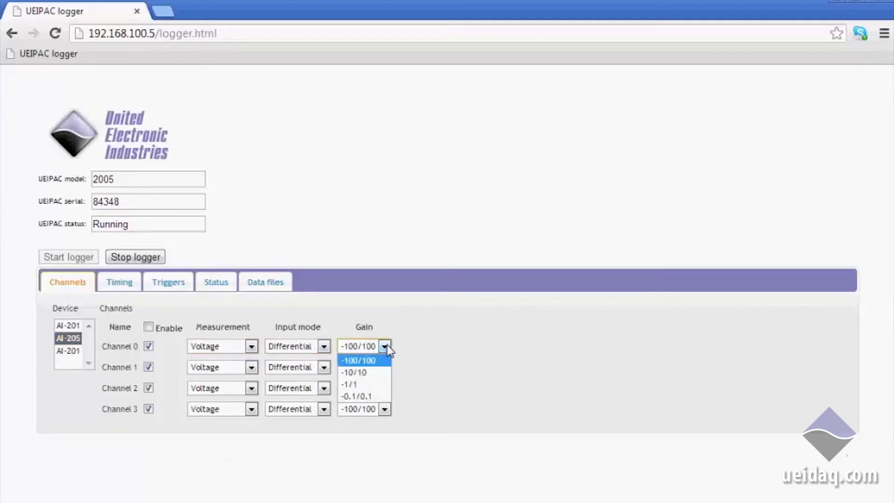
{"action": "left_click", "coordinate": [385, 346]}
{"action": "left_click", "coordinate": [112, 282]}
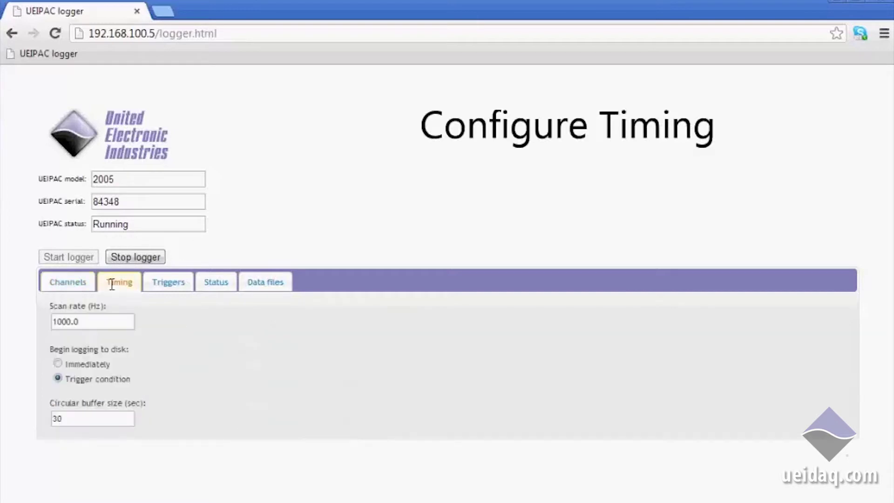
Add two extra trigger rows in the trigger settings.
{"action": "left_click", "coordinate": [170, 286]}
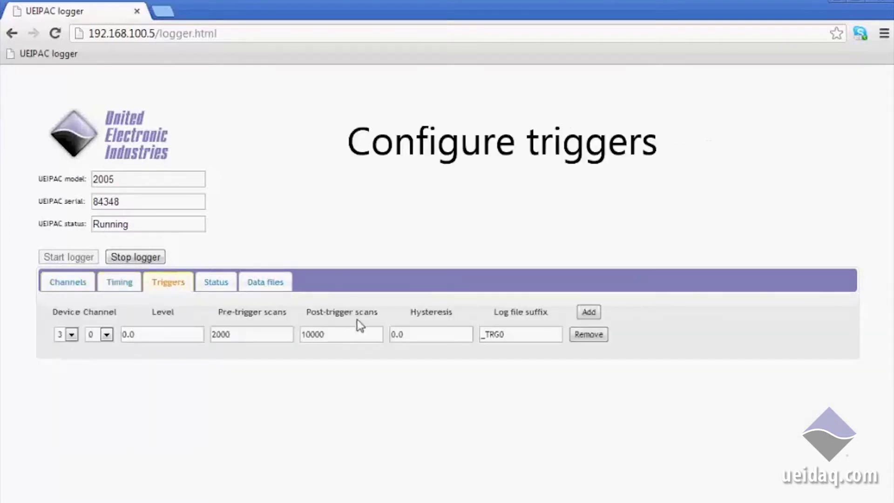
{"action": "left_click", "coordinate": [587, 314]}
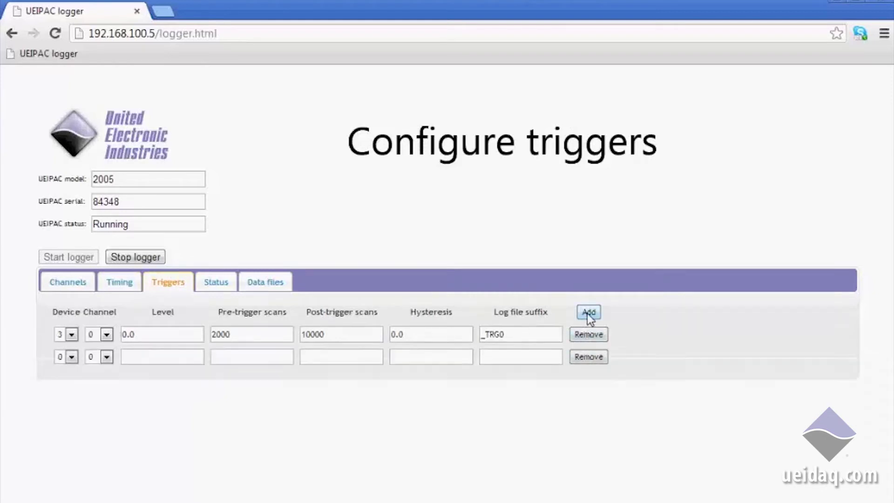
{"action": "left_click", "coordinate": [587, 313]}
{"action": "left_click", "coordinate": [587, 314]}
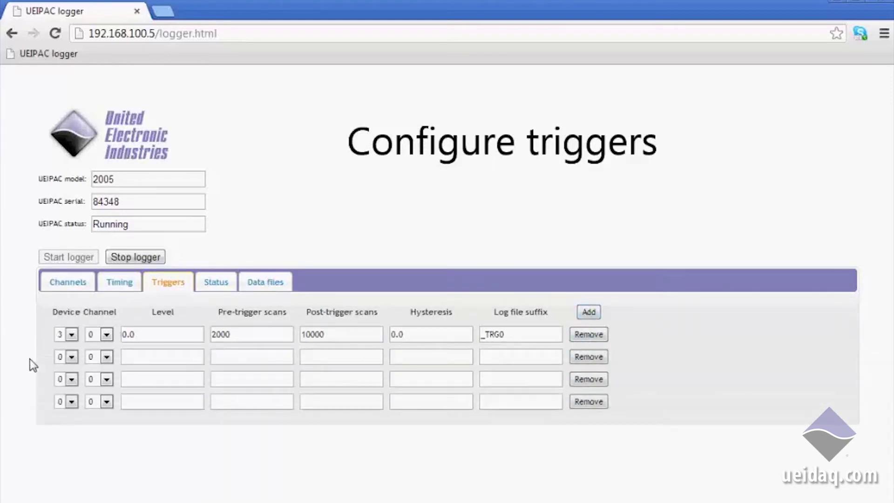
Check the device lists for the second and third triggers, leaving both unchanged.
{"action": "left_click", "coordinate": [70, 356]}
{"action": "left_click", "coordinate": [71, 358]}
{"action": "left_click", "coordinate": [72, 379]}
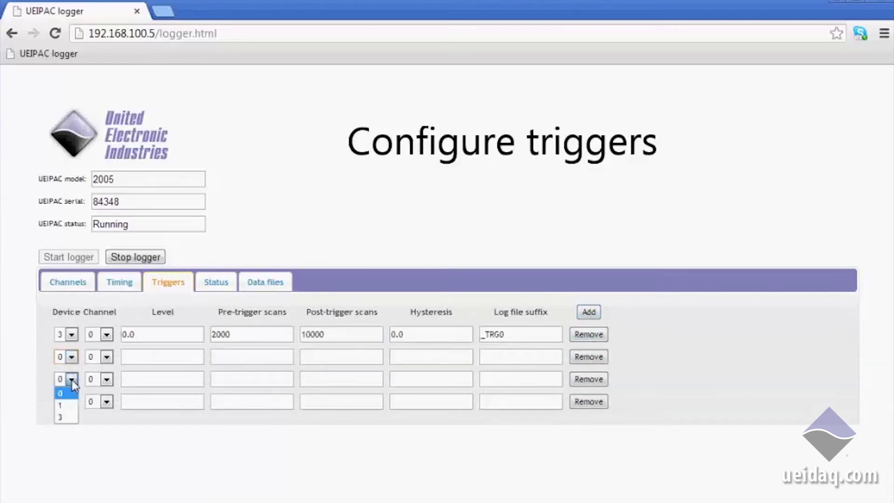
{"action": "left_click", "coordinate": [73, 380]}
Delete the extra trigger rows, keeping only device 3 channel 0, and view live status.
{"action": "left_click", "coordinate": [589, 379]}
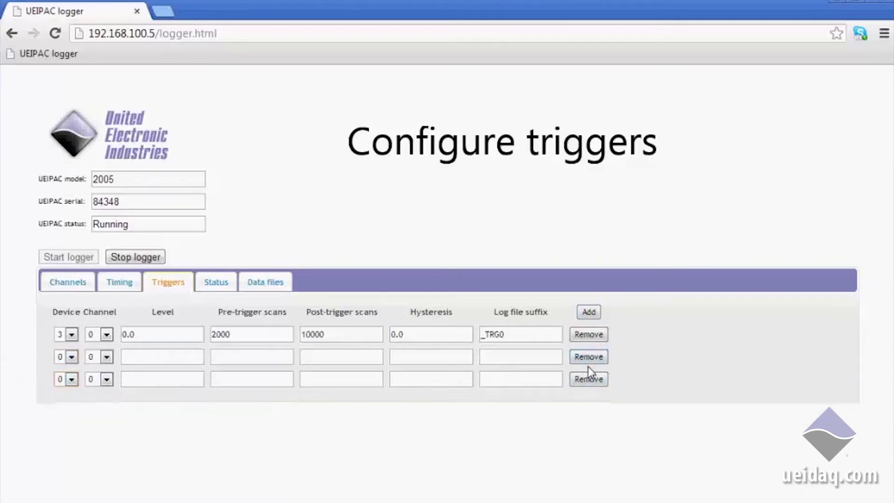
{"action": "left_click", "coordinate": [589, 357]}
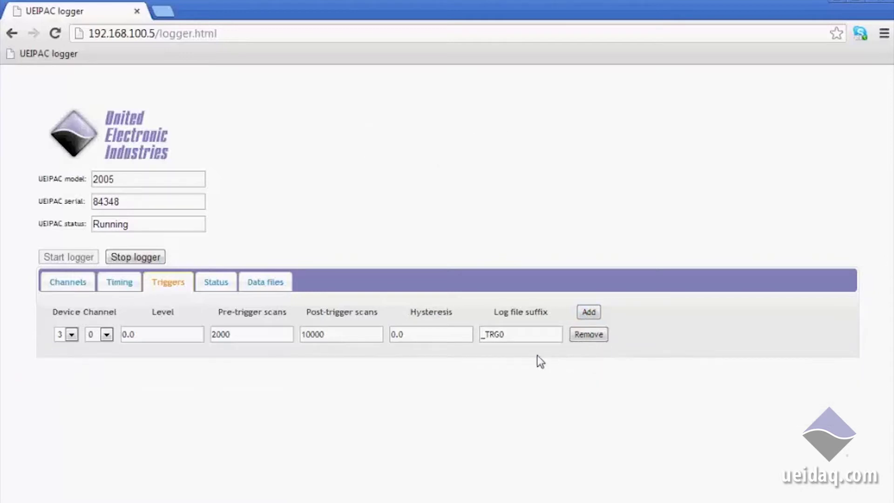
{"action": "left_click", "coordinate": [215, 283]}
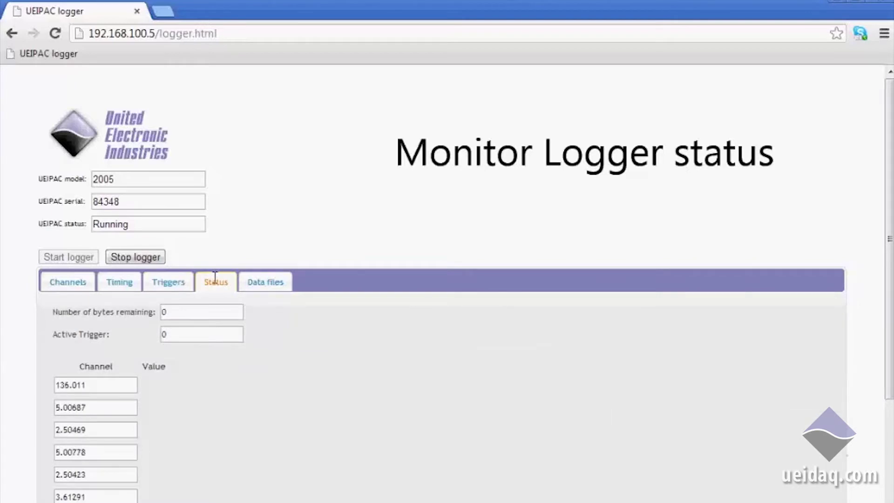
Check the still-empty data files list, then return to the status readout while logging finishes.
{"action": "left_click", "coordinate": [267, 283]}
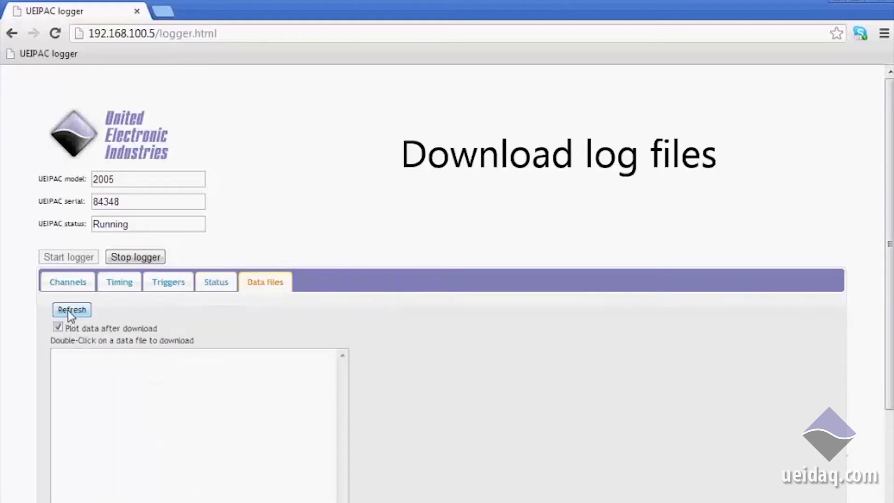
{"action": "left_click", "coordinate": [216, 284]}
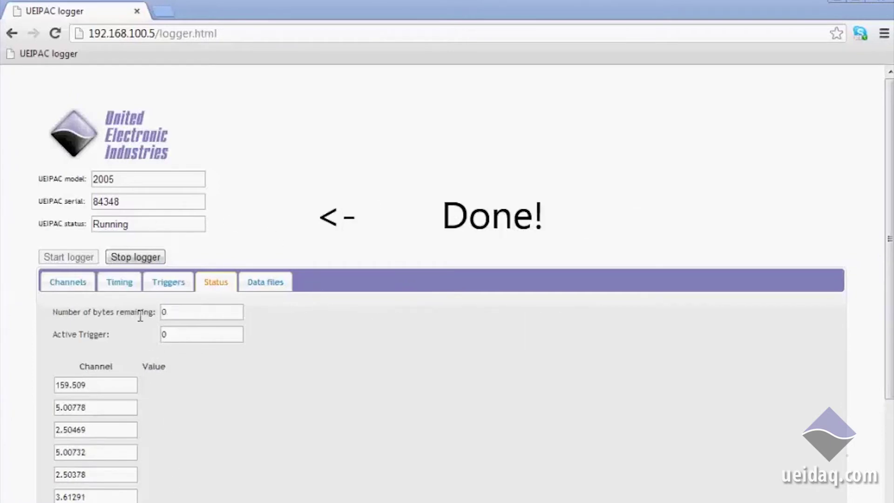
Refresh the data files list and download log_2012-11-30_15h11m43s_TRG0.dat.
{"action": "left_click", "coordinate": [264, 283]}
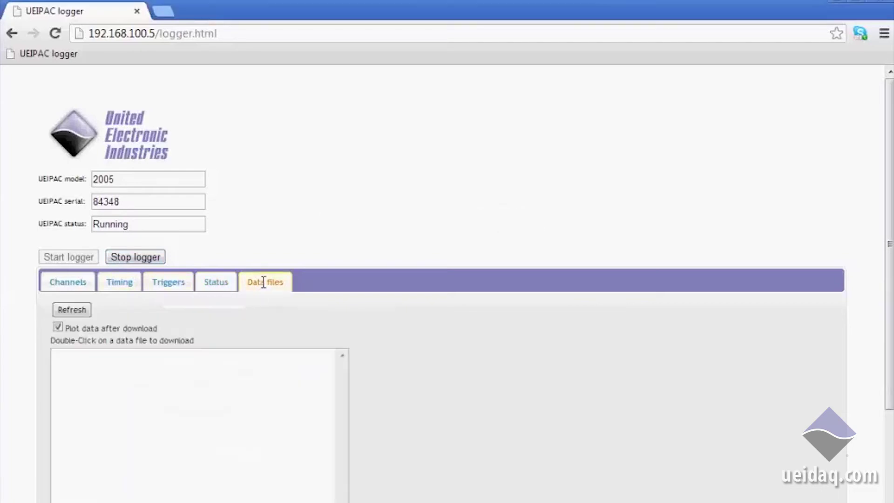
{"action": "left_click", "coordinate": [72, 311]}
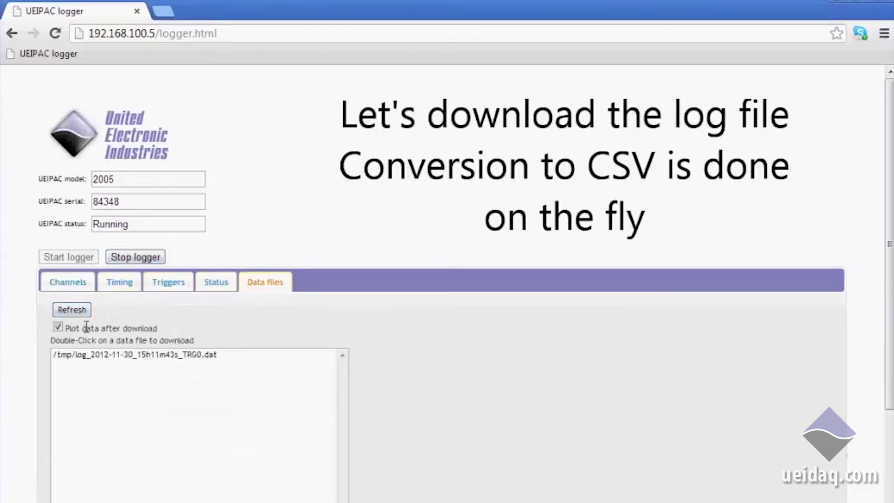
{"action": "double_click", "coordinate": [96, 356]}
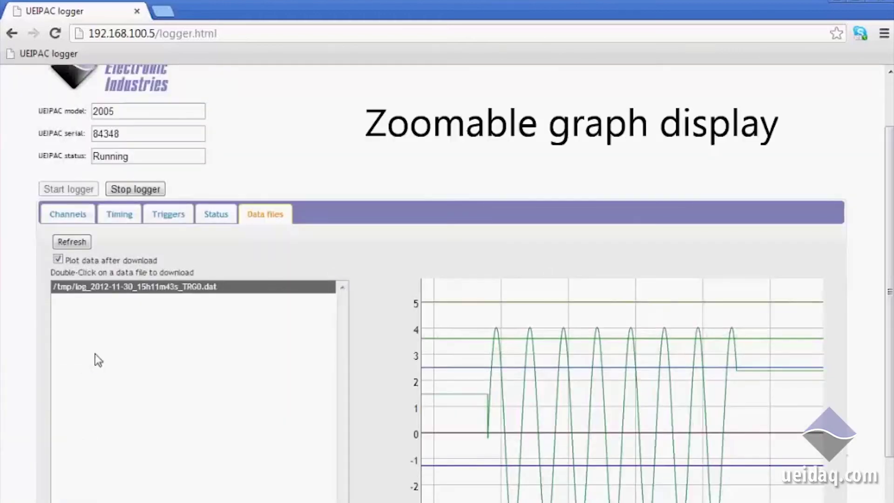
{"action": "mouse_move", "coordinate": [531, 412]}
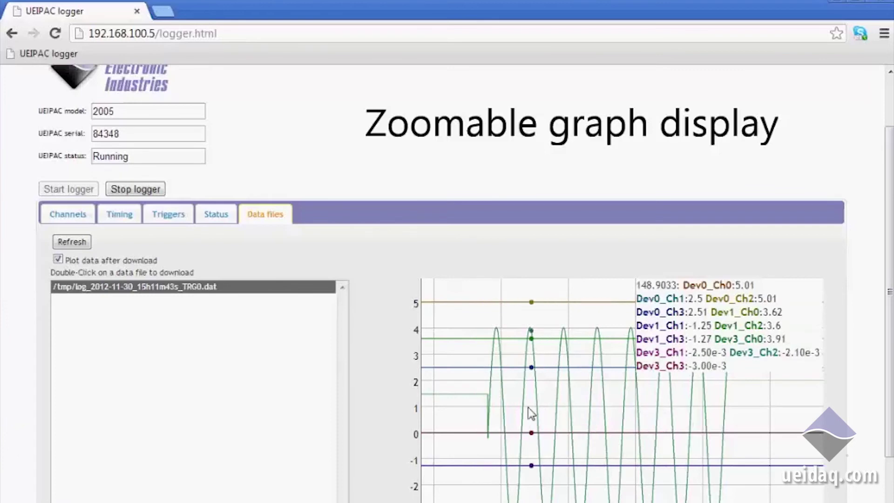
Zoom the graph into a selected time range, then reset to the full view.
{"action": "left_click_drag", "start_coordinate": [485, 412], "coordinate": [586, 415]}
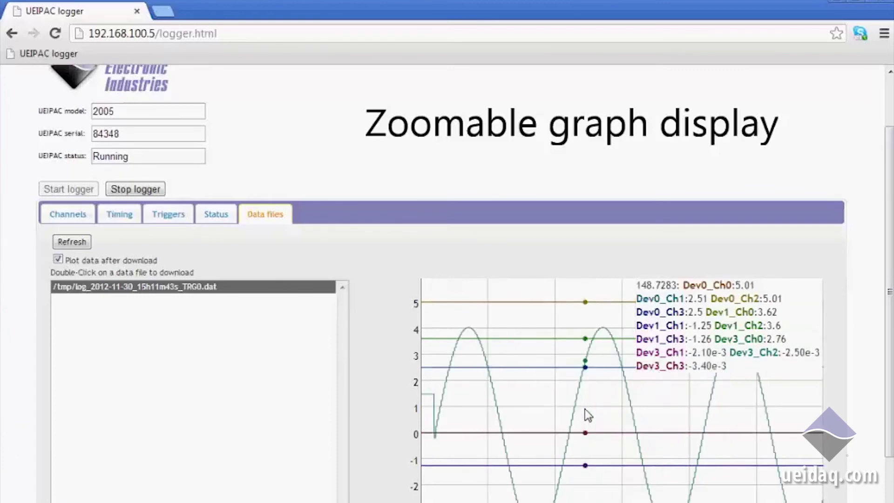
{"action": "left_click_drag", "start_coordinate": [483, 392], "coordinate": [600, 395]}
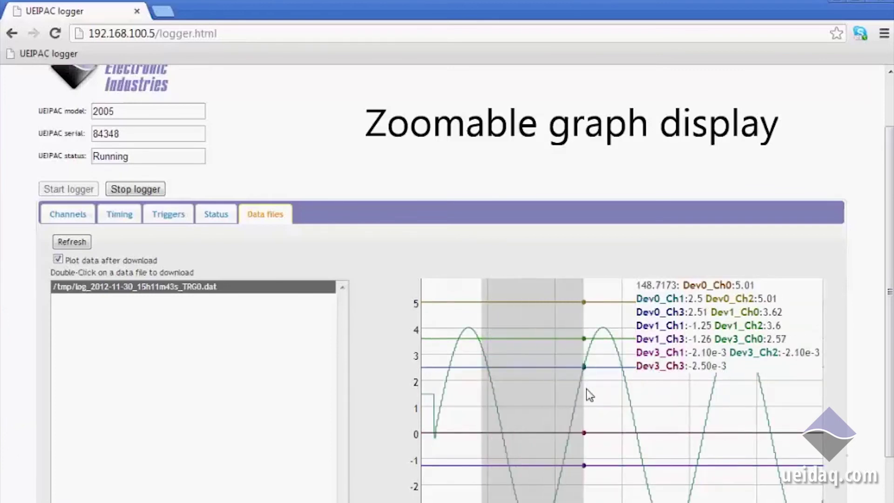
{"action": "double_click", "coordinate": [561, 392]}
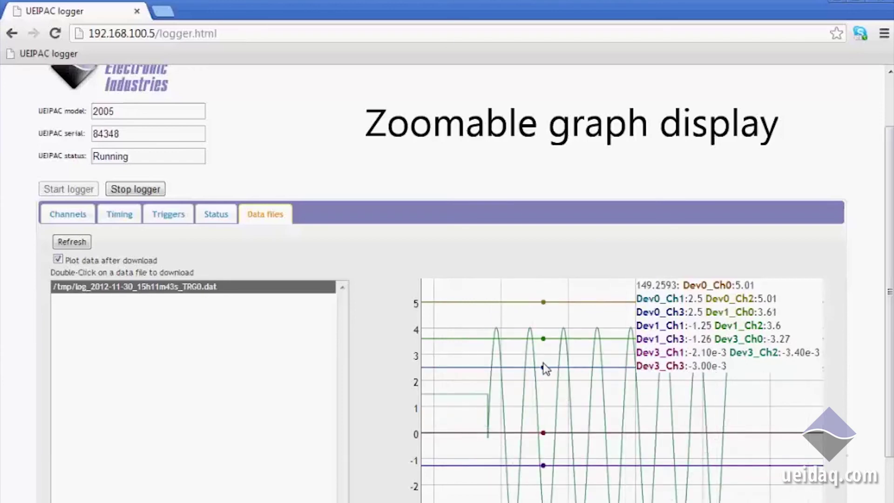
Zoom vertically into the noisy trace around 2.5.
{"action": "left_click_drag", "start_coordinate": [549, 363], "coordinate": [546, 374]}
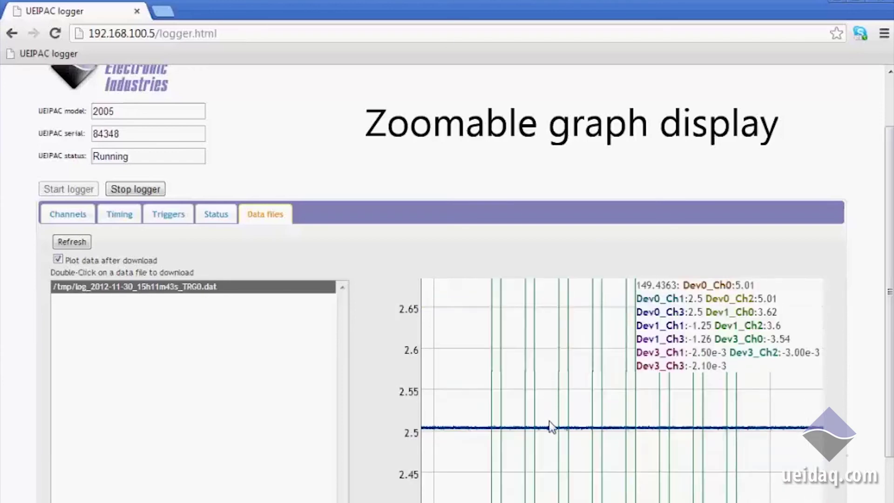
{"action": "left_click_drag", "start_coordinate": [551, 433], "coordinate": [551, 431]}
{"action": "left_click_drag", "start_coordinate": [546, 385], "coordinate": [559, 478]}
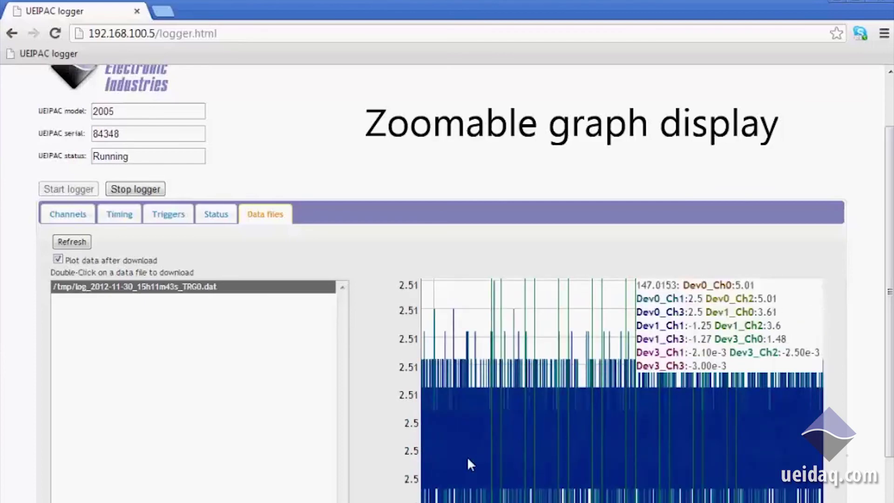